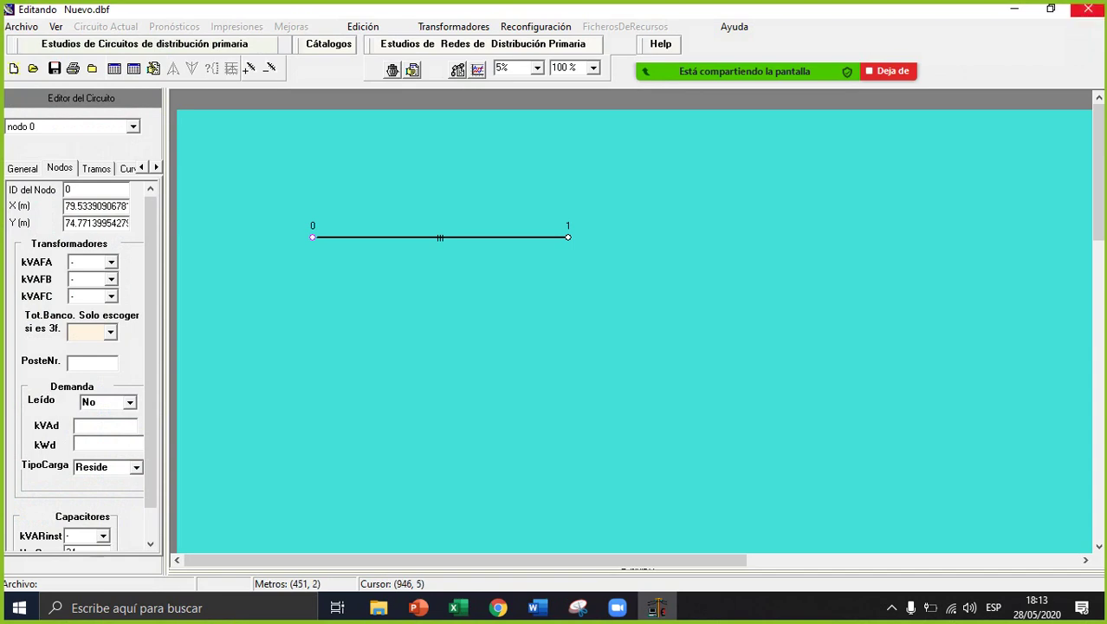
Close and relaunch Edis4L, and create a new blank primary distribution circuit.
left_click(1088, 9)
left_click(177, 607)
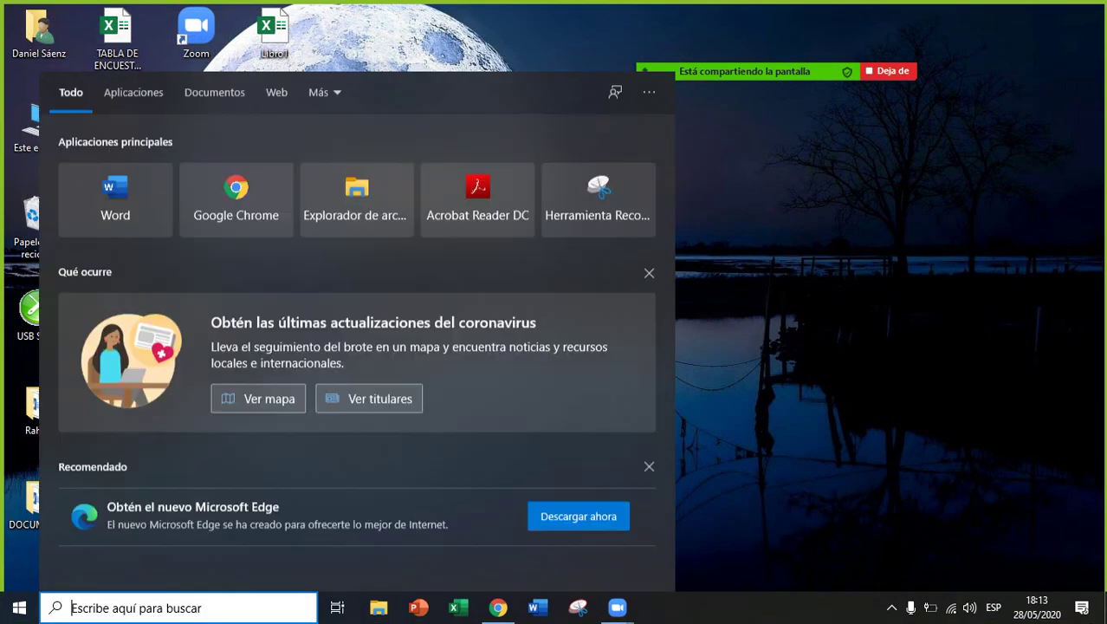
type("edis")
key("Return")
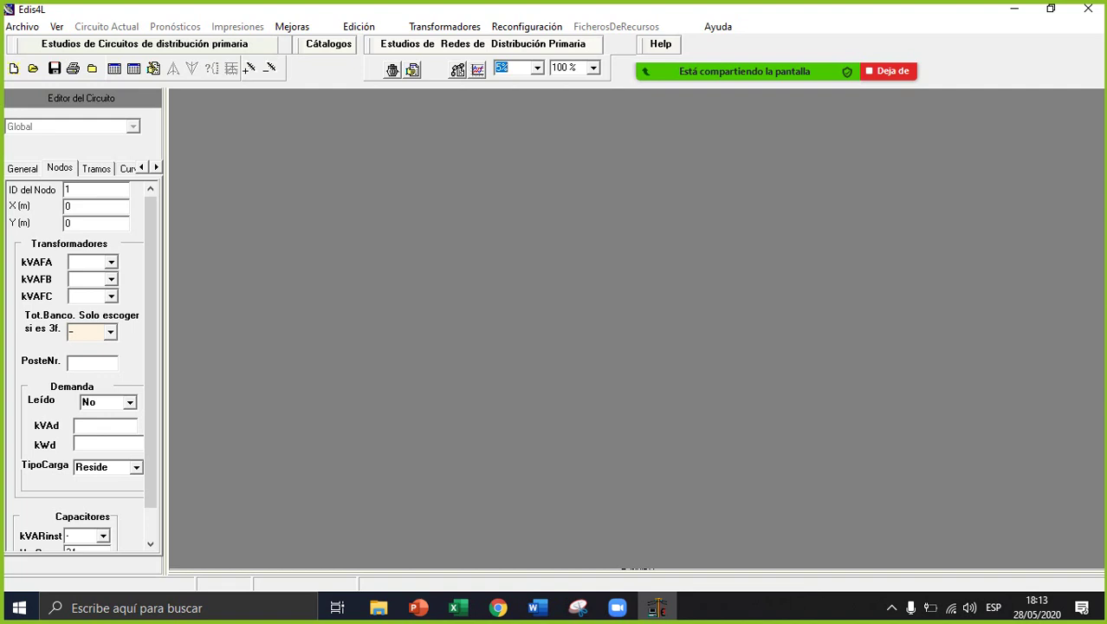
left_click(22, 26)
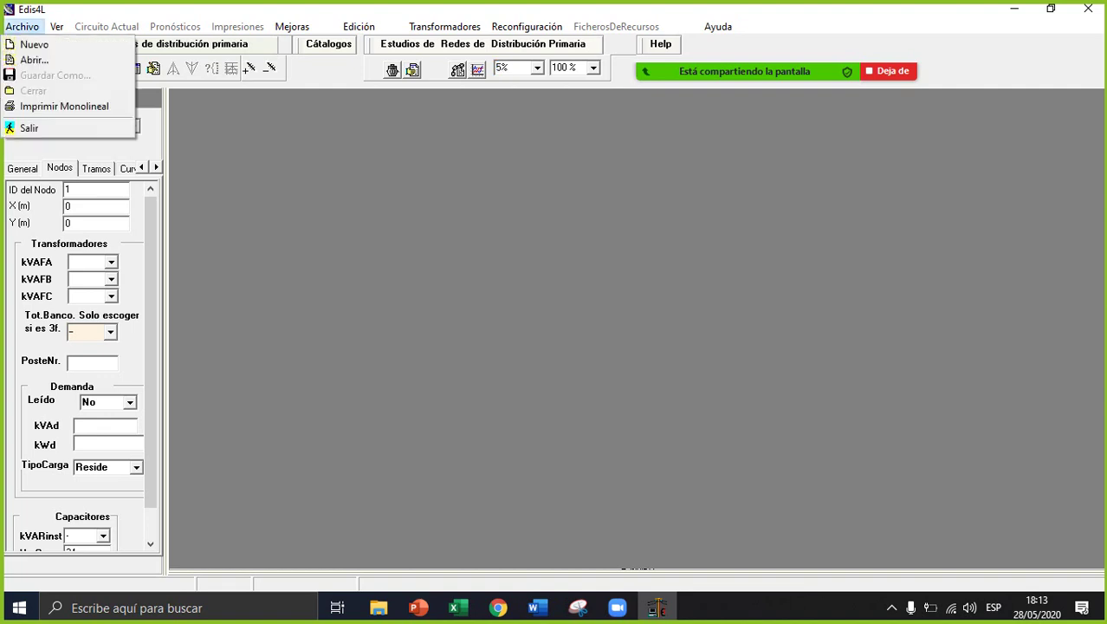
key("Down")
key("Return")
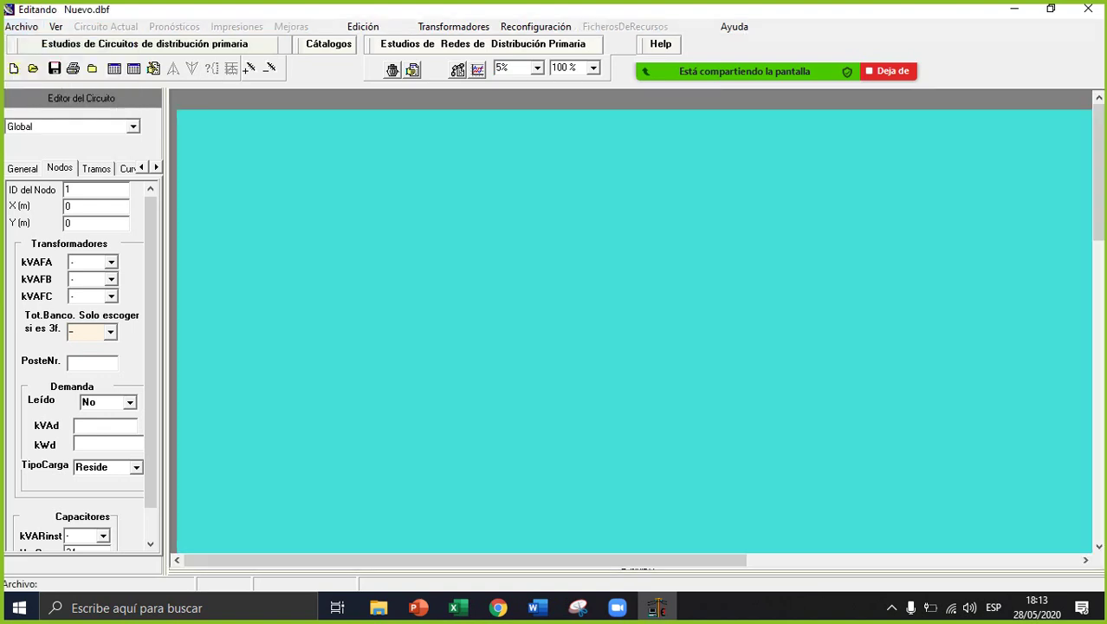
Place a horizontal two-node line section about 150 m long in the upper part of the drawing area.
left_click(249, 68)
left_click(336, 229)
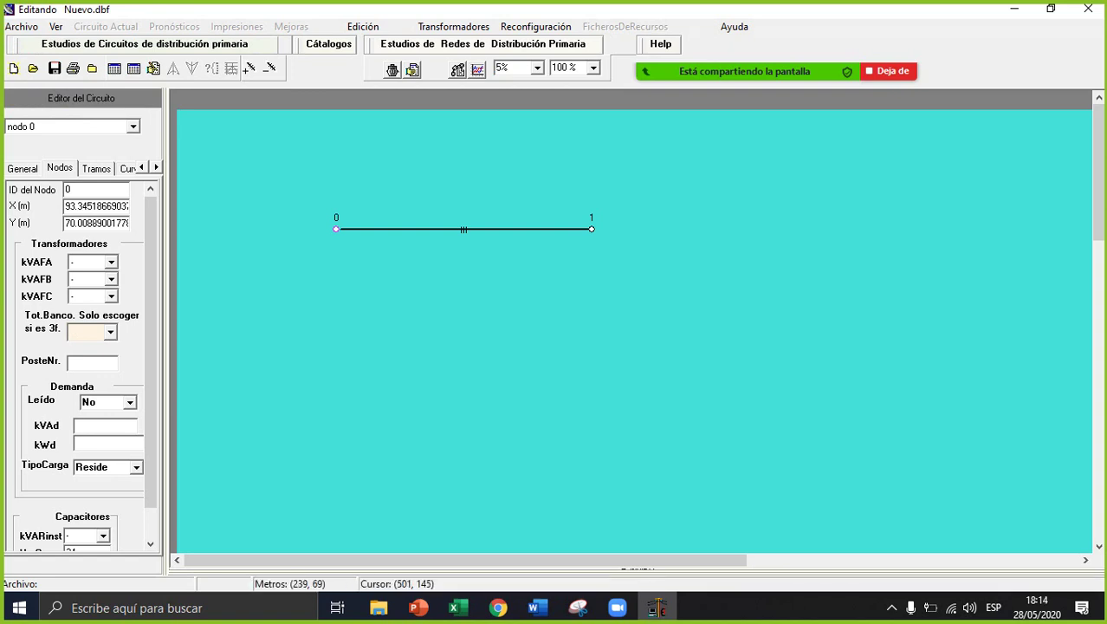
left_click(592, 228)
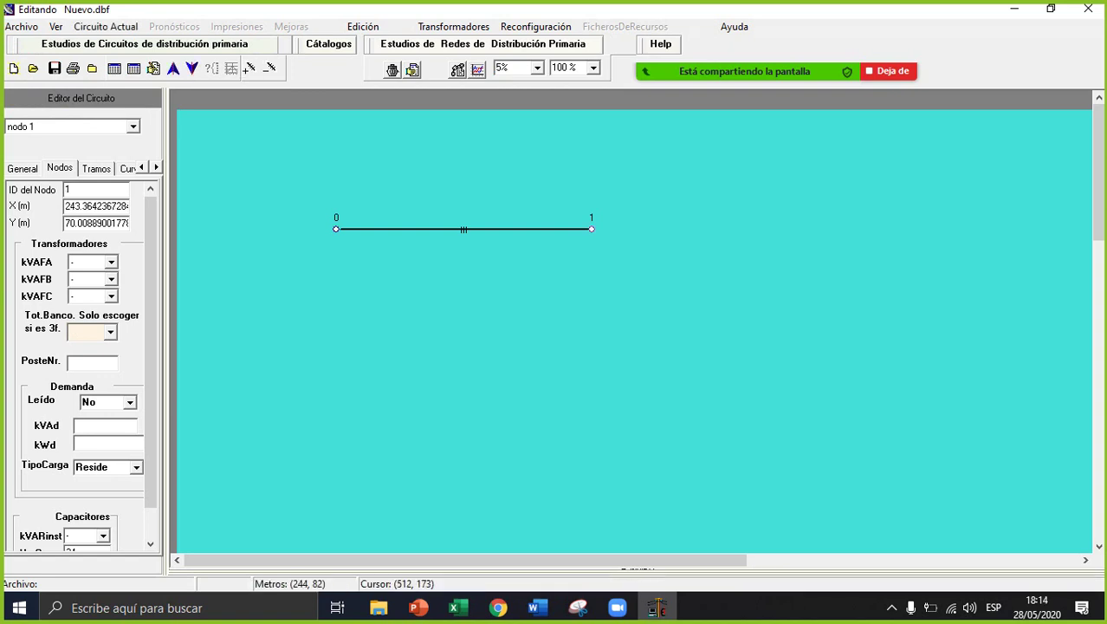
left_click(591, 251)
Save the circuit as cua in the deber folder and accept the save-location suggestion.
left_click(21, 26)
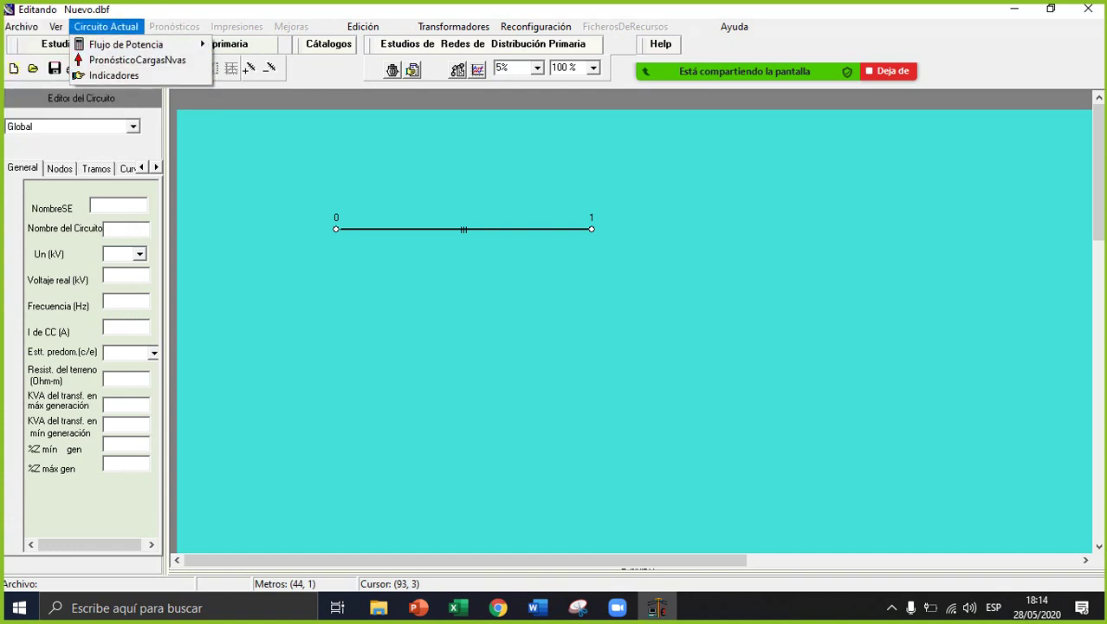
left_click(54, 68)
left_click(55, 68)
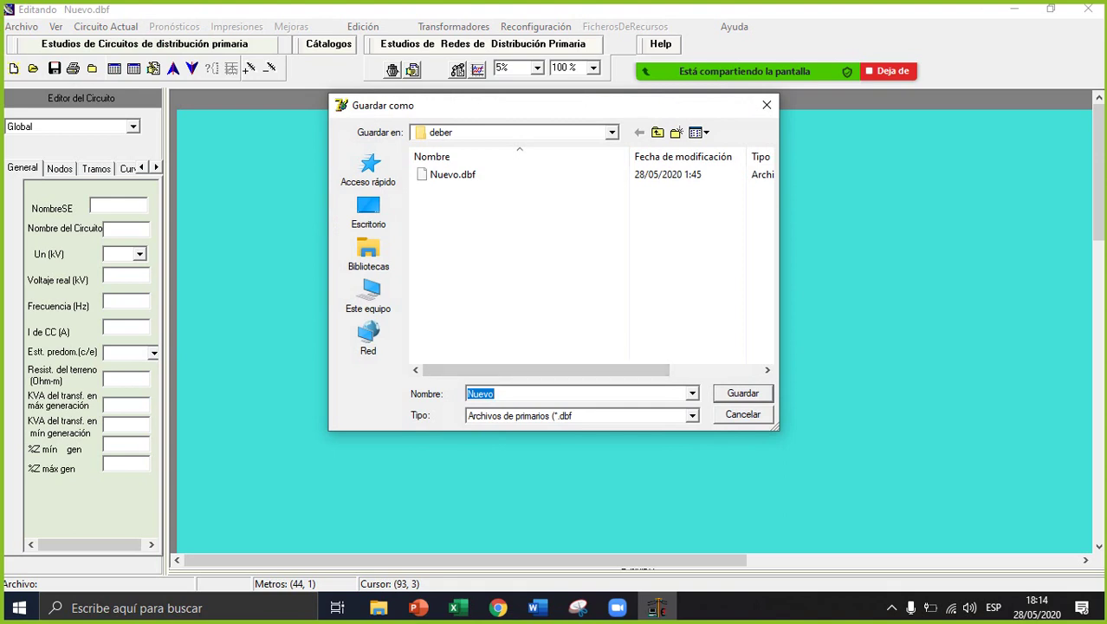
type("cuak")
key("BackSpace")
key("Return")
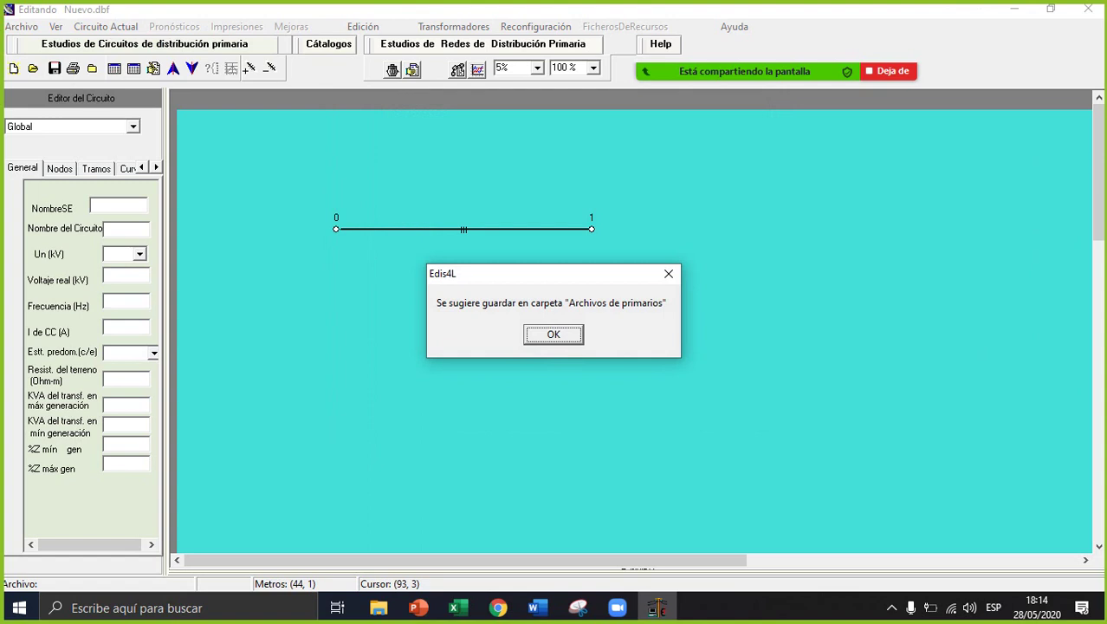
left_click(554, 335)
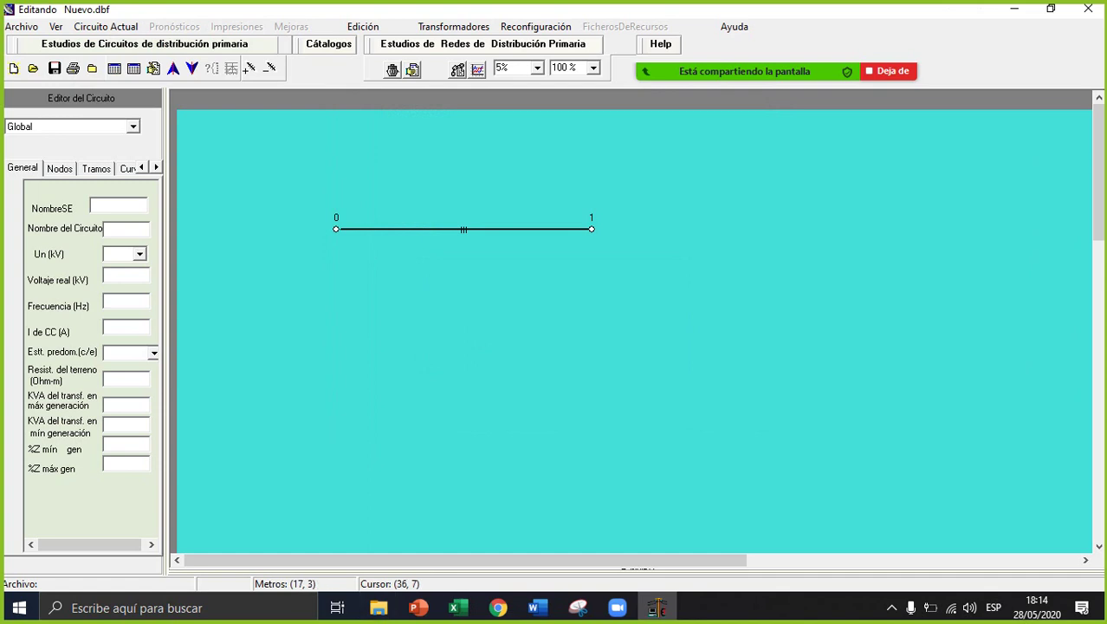
left_click(55, 69)
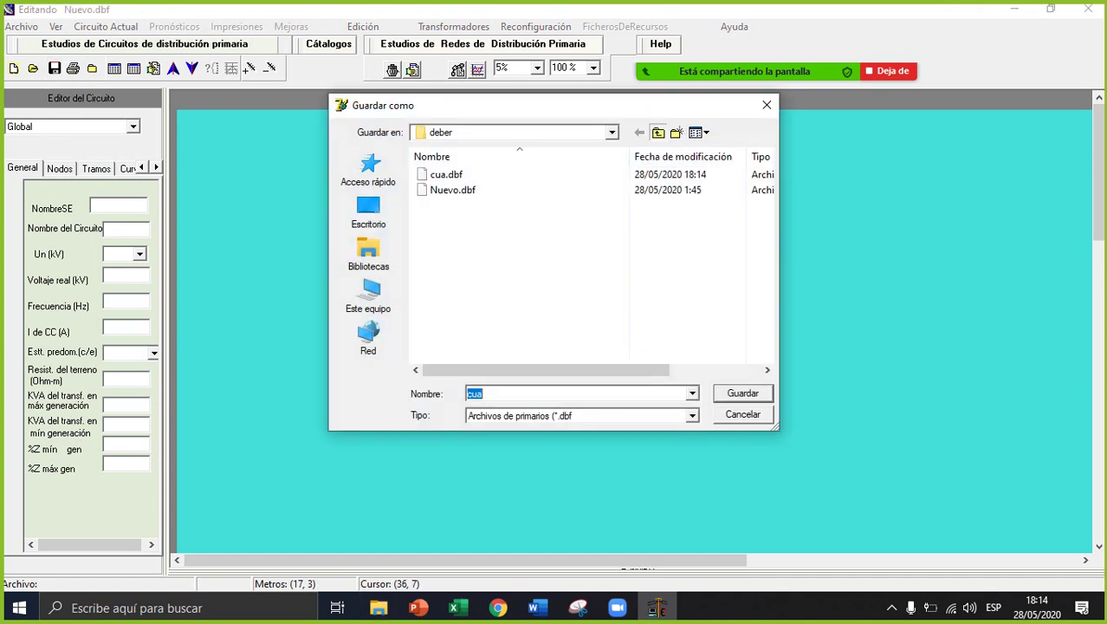
left_click(658, 131)
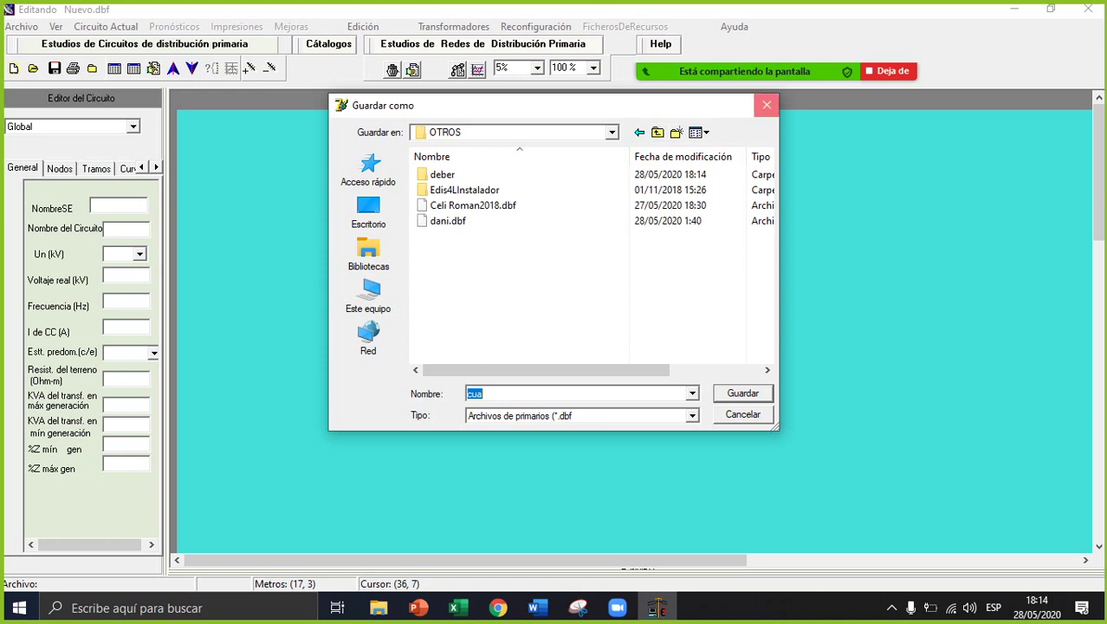
left_click(766, 104)
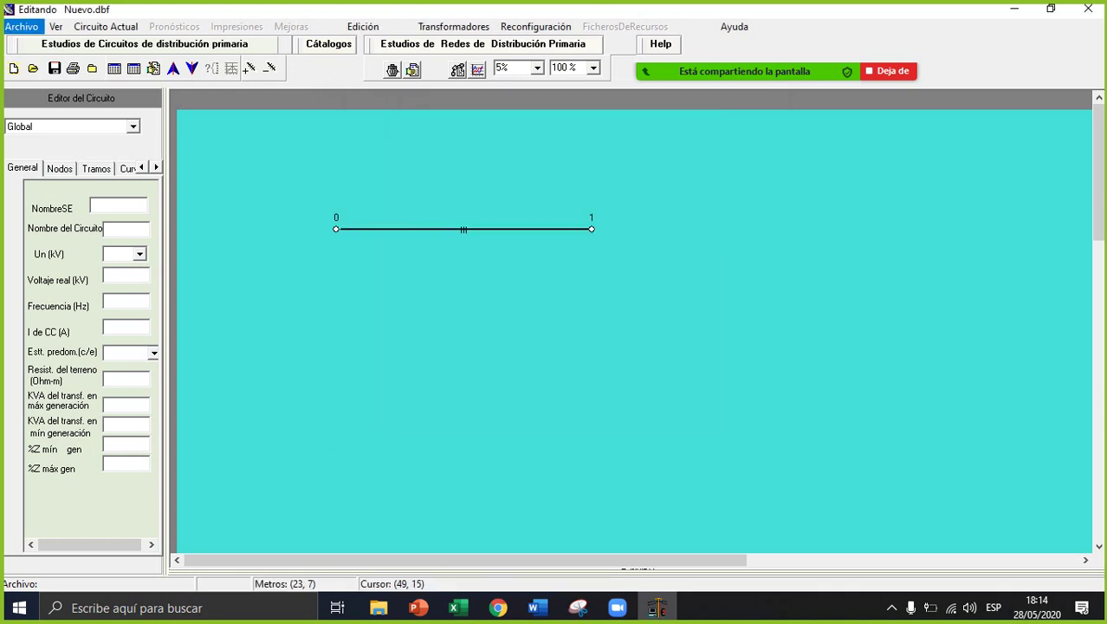
Try to open cua.dbf from the deber folder over the current circuit.
left_click(21, 26)
key("Up")
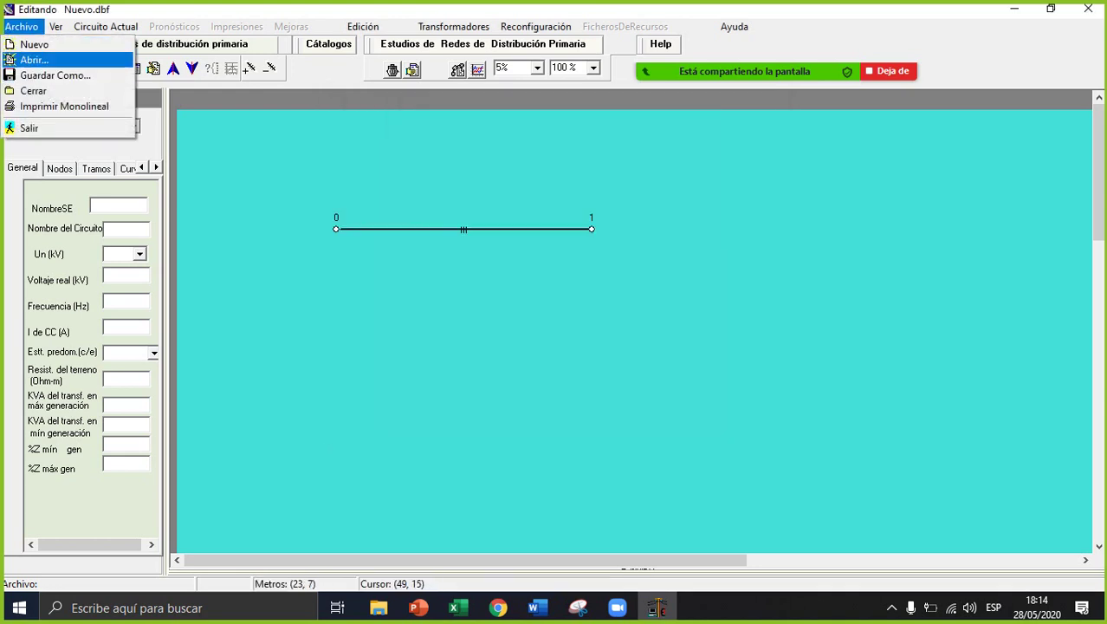
key("Return")
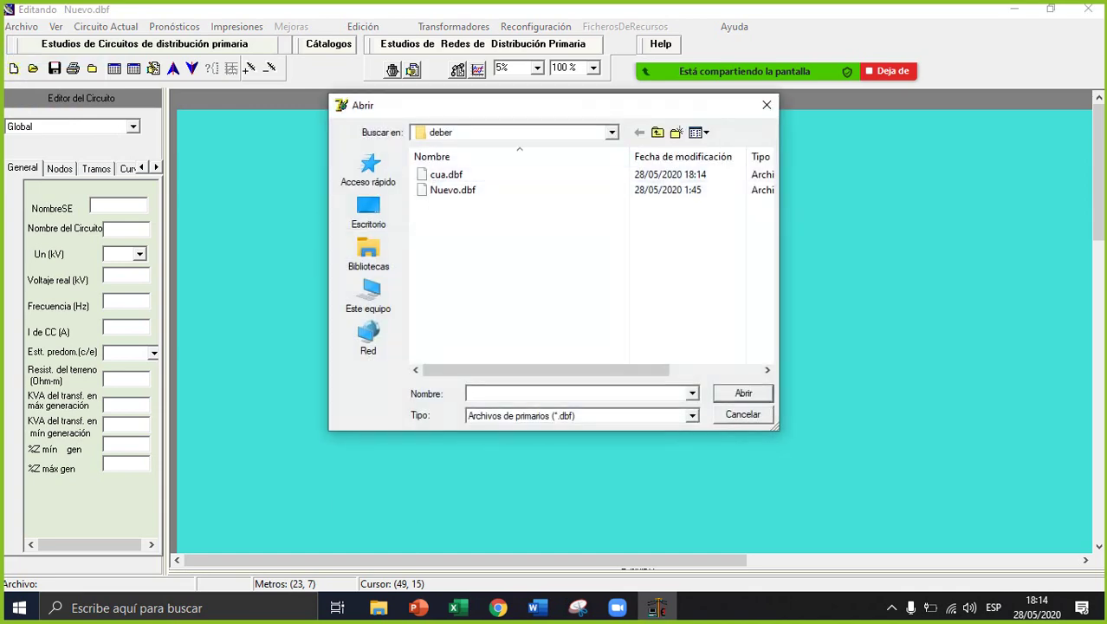
double_click(446, 174)
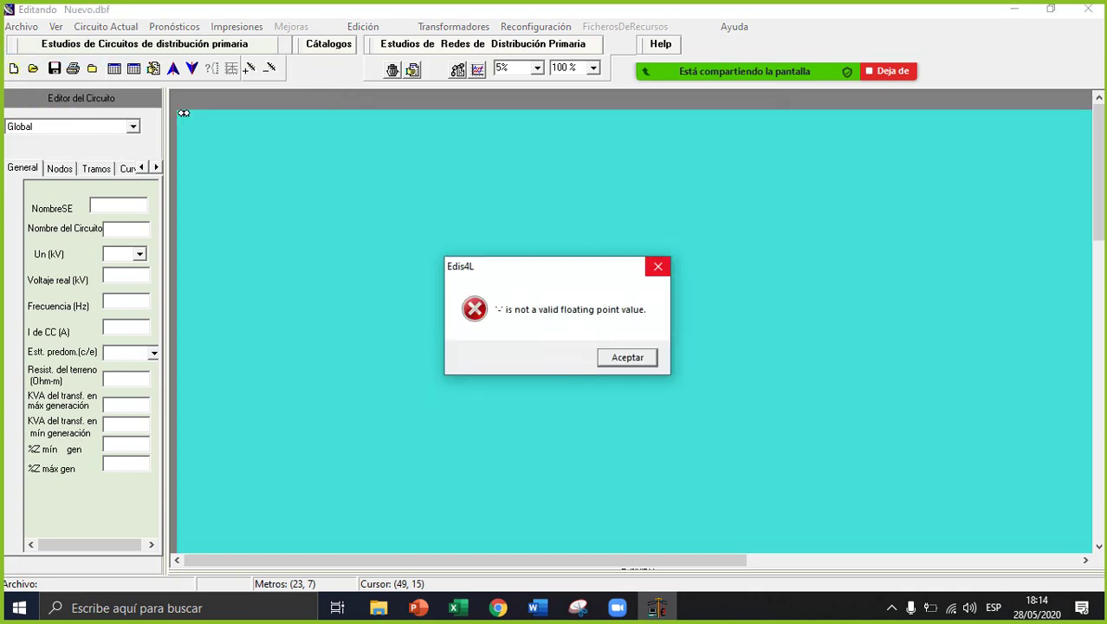
left_click(657, 266)
Close and relaunch Edis4L, dismissing the File Explorer window on the desktop.
left_click(1087, 9)
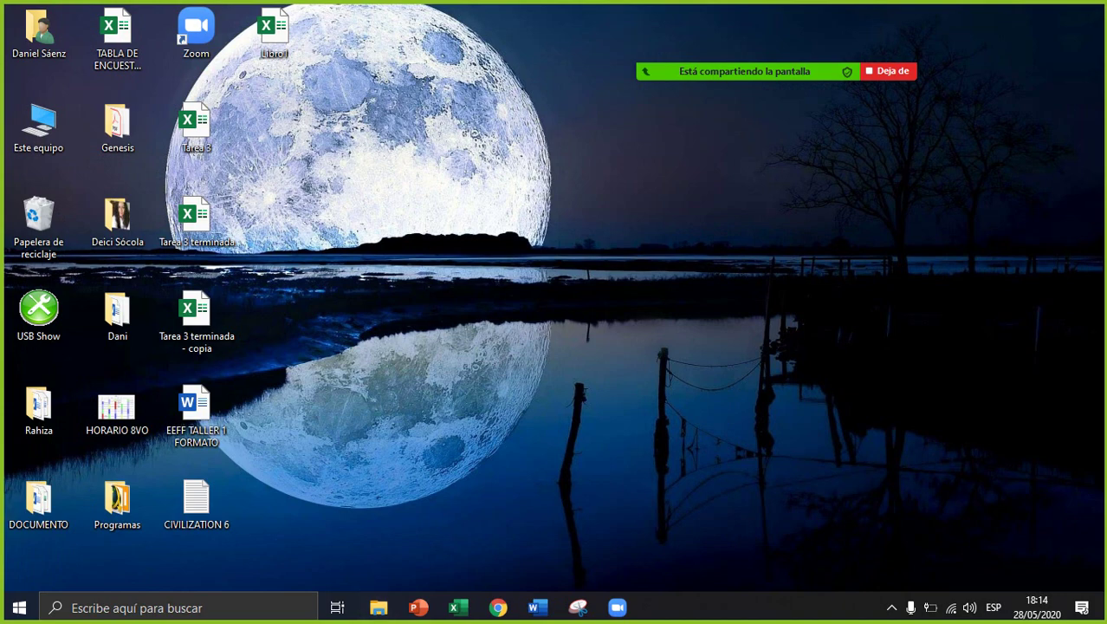
mouse_move(762, 70)
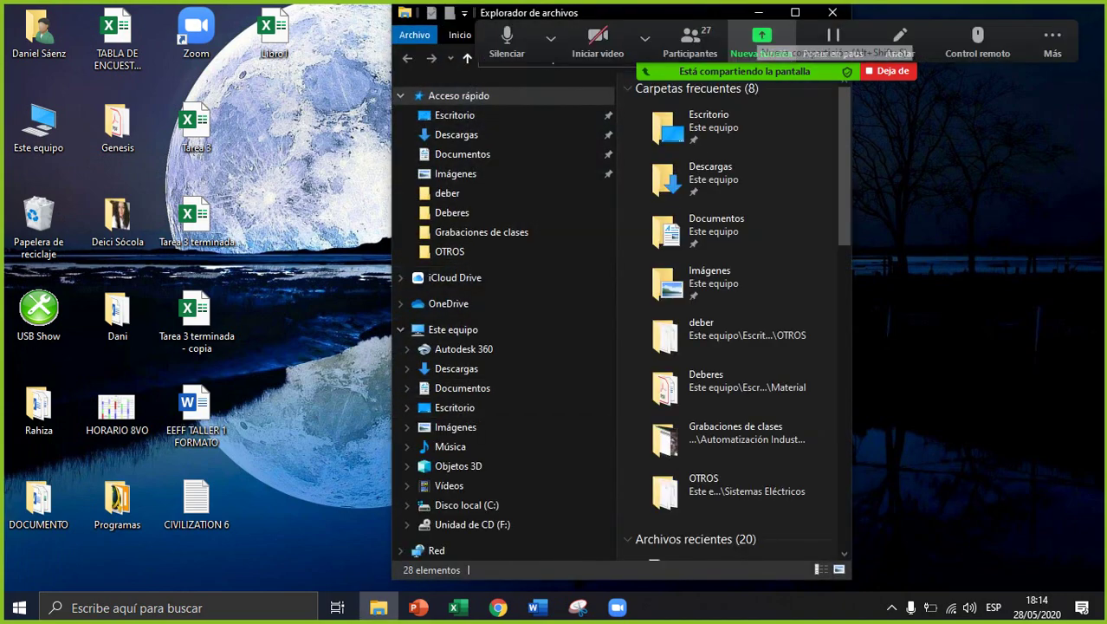
left_click(832, 42)
left_click(831, 12)
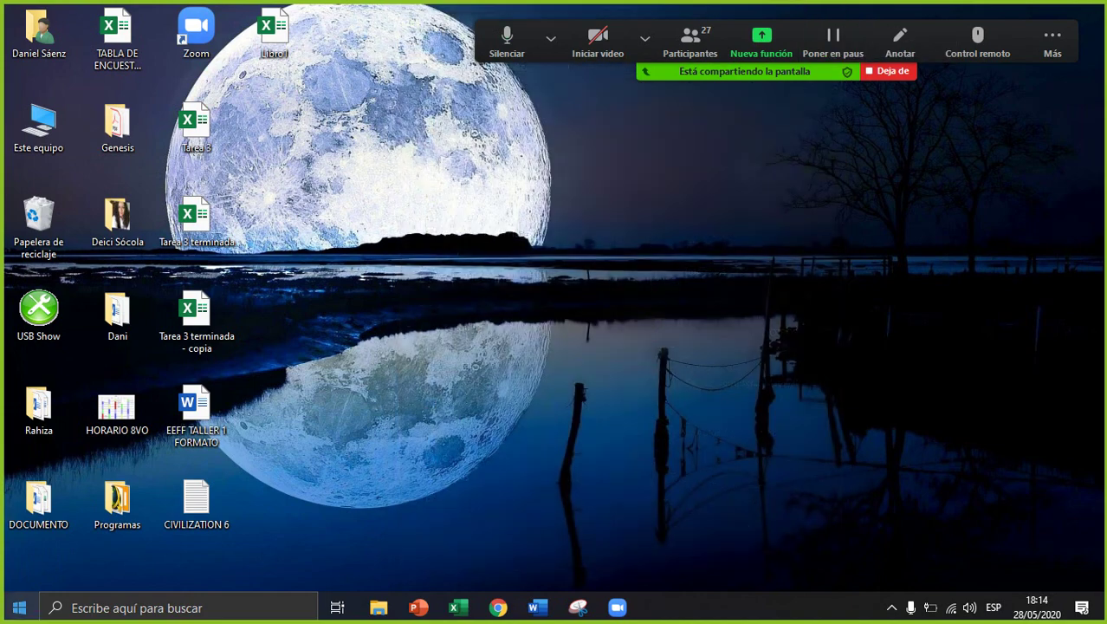
left_click(72, 607)
type("ed")
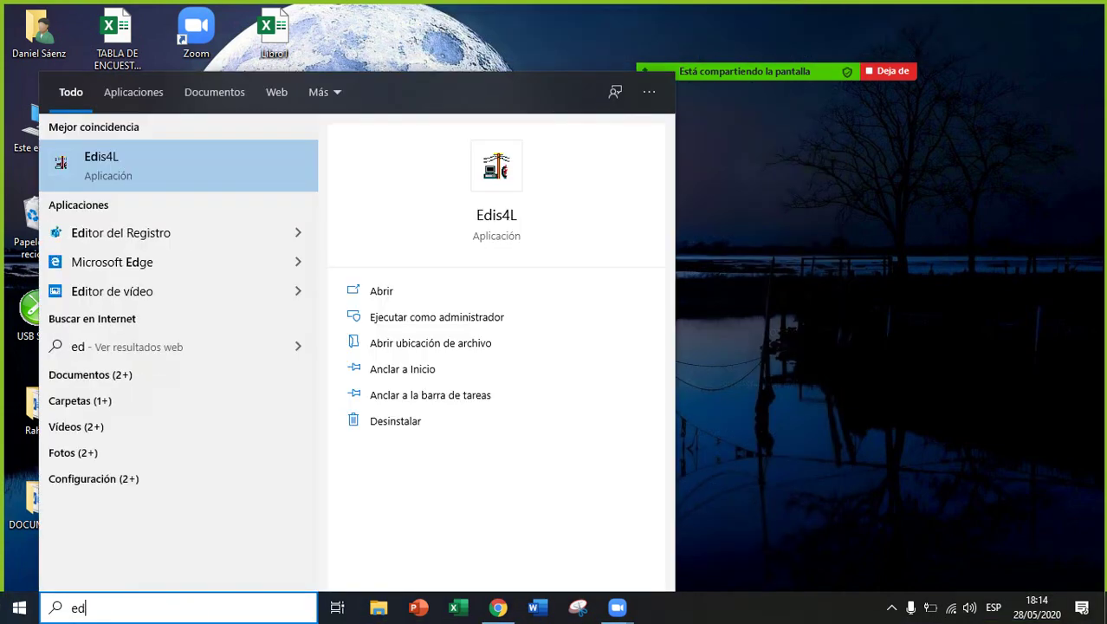
key("Return")
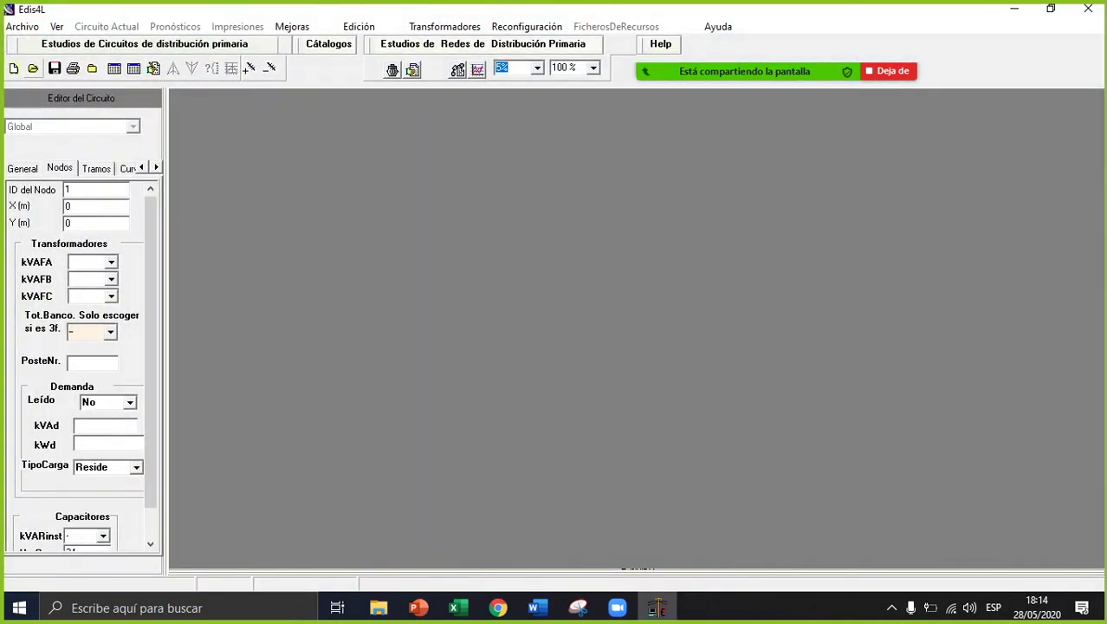
Create a new circuit and open cua.dbf from the deber folder, dismissing the messages.
left_click(13, 69)
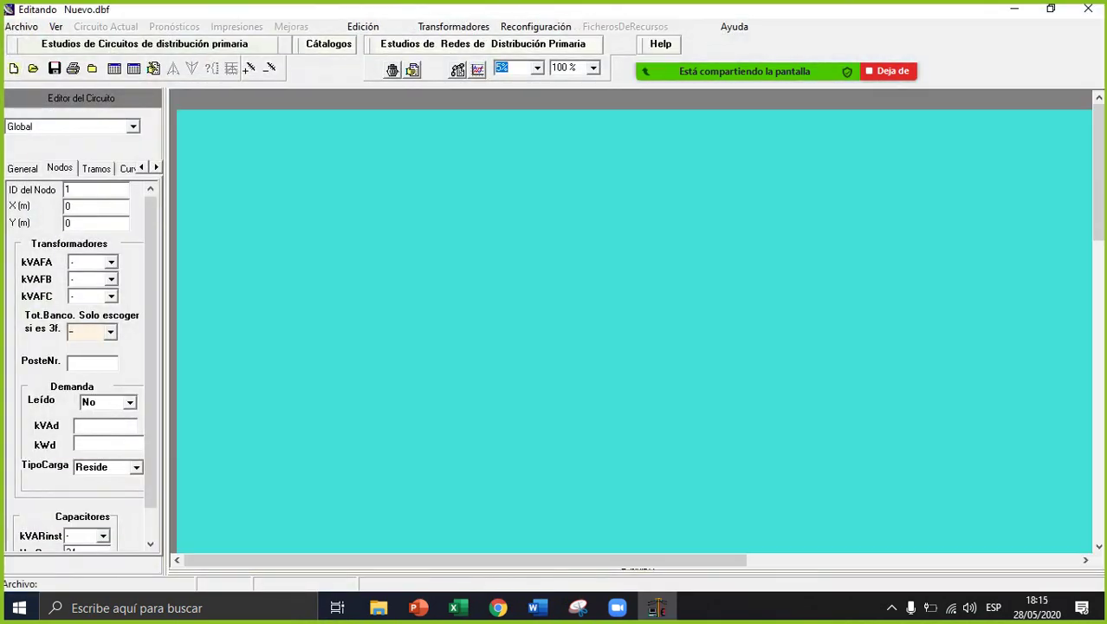
left_click(21, 26)
left_click(11, 60)
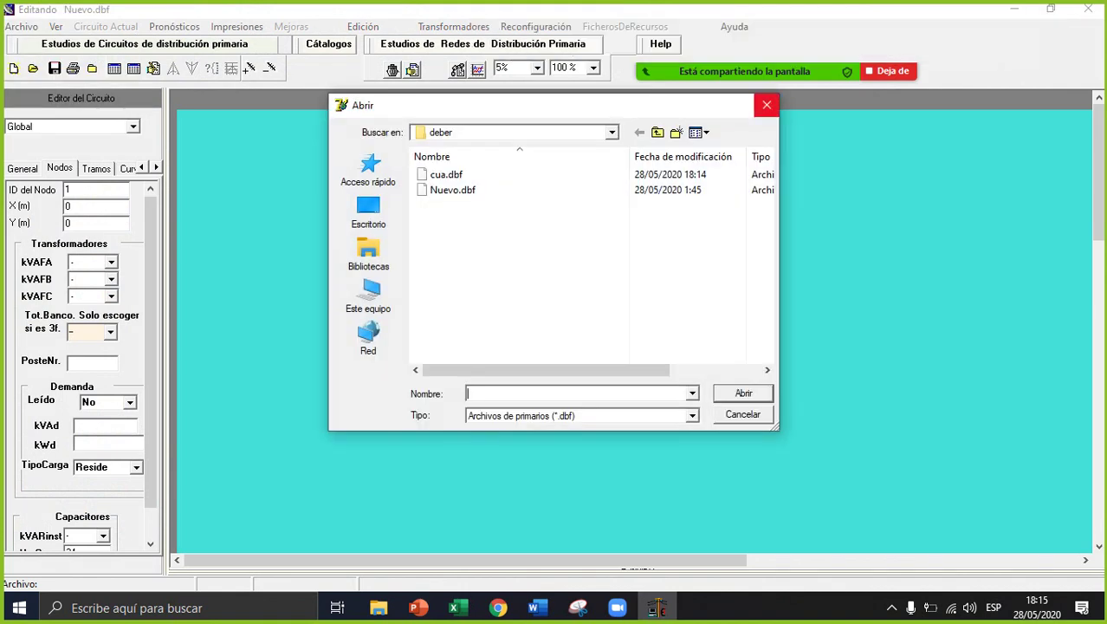
double_click(446, 174)
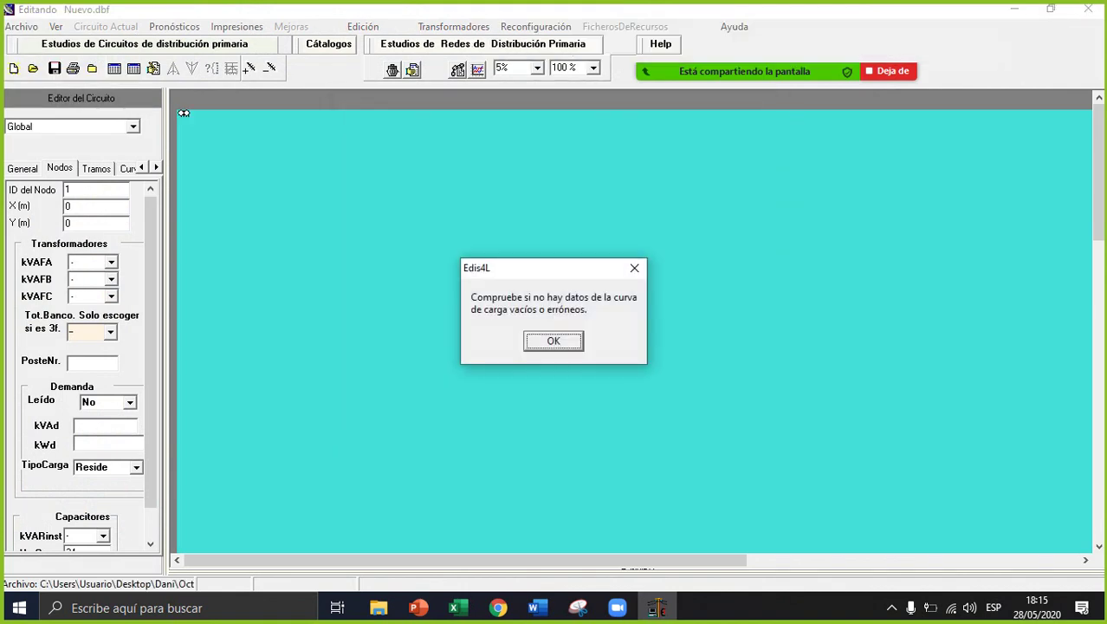
key("Return")
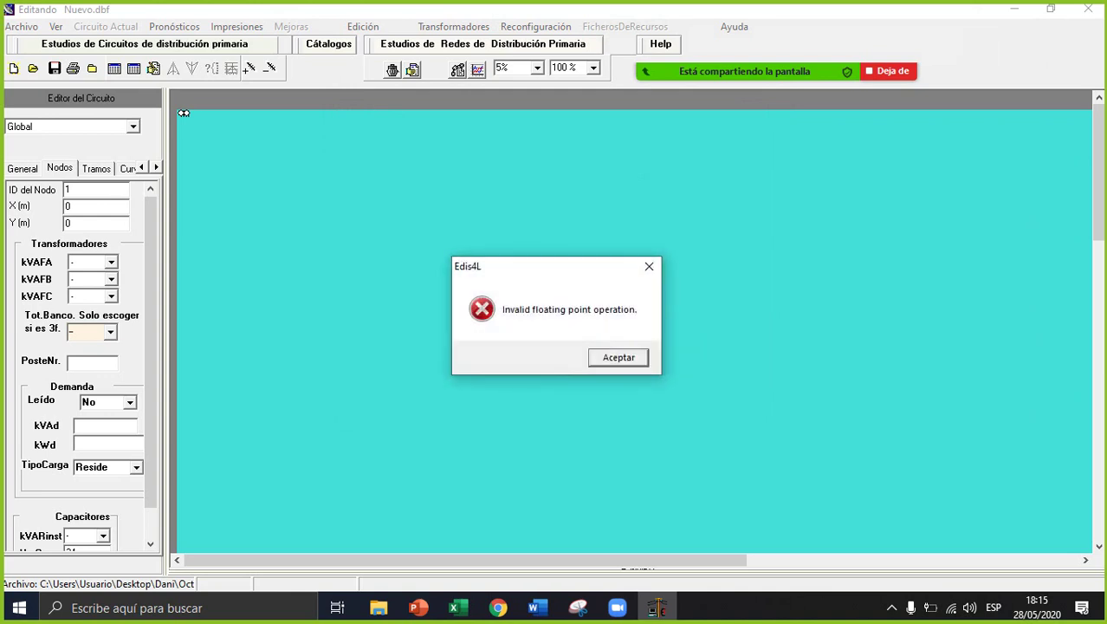
key("Return")
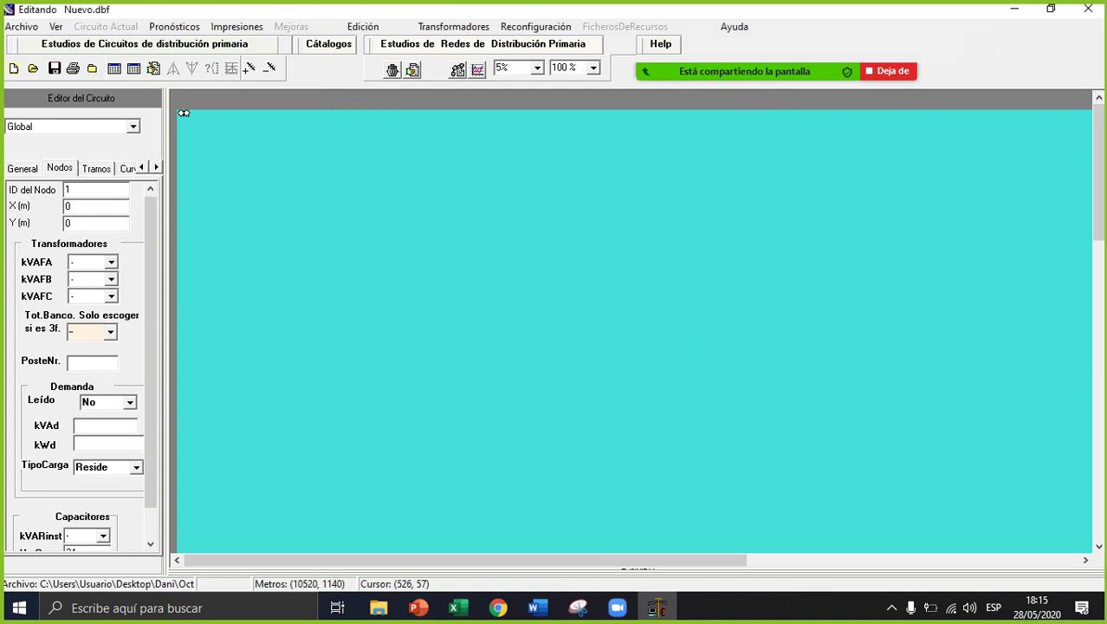
Set the circuit drawing scale to 80% and display the circuit's general data.
left_click(537, 68)
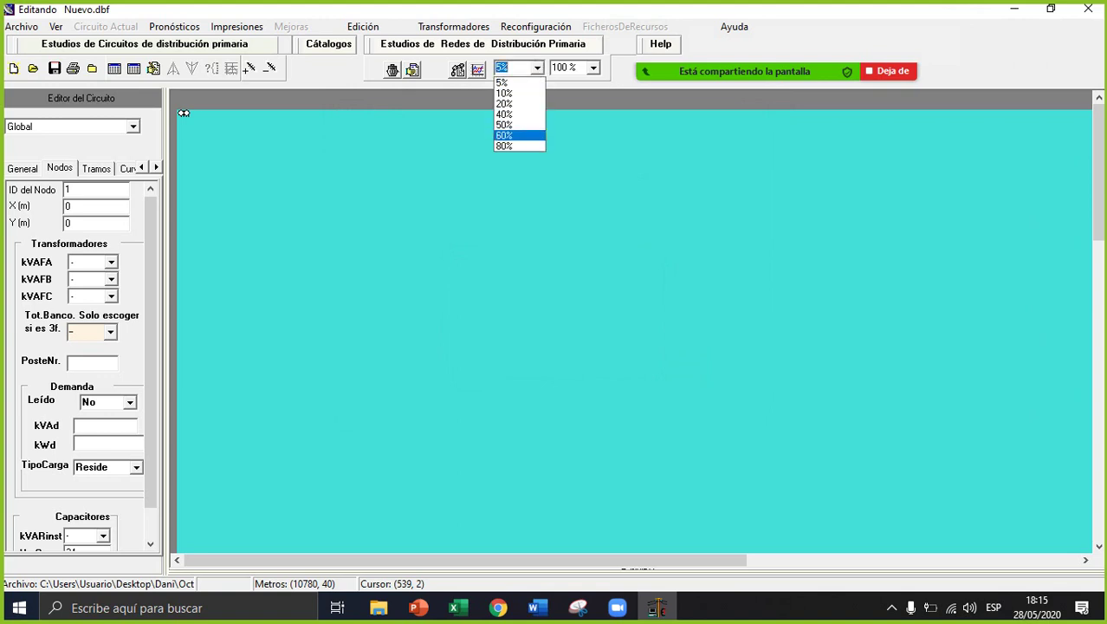
left_click(511, 136)
left_click(537, 68)
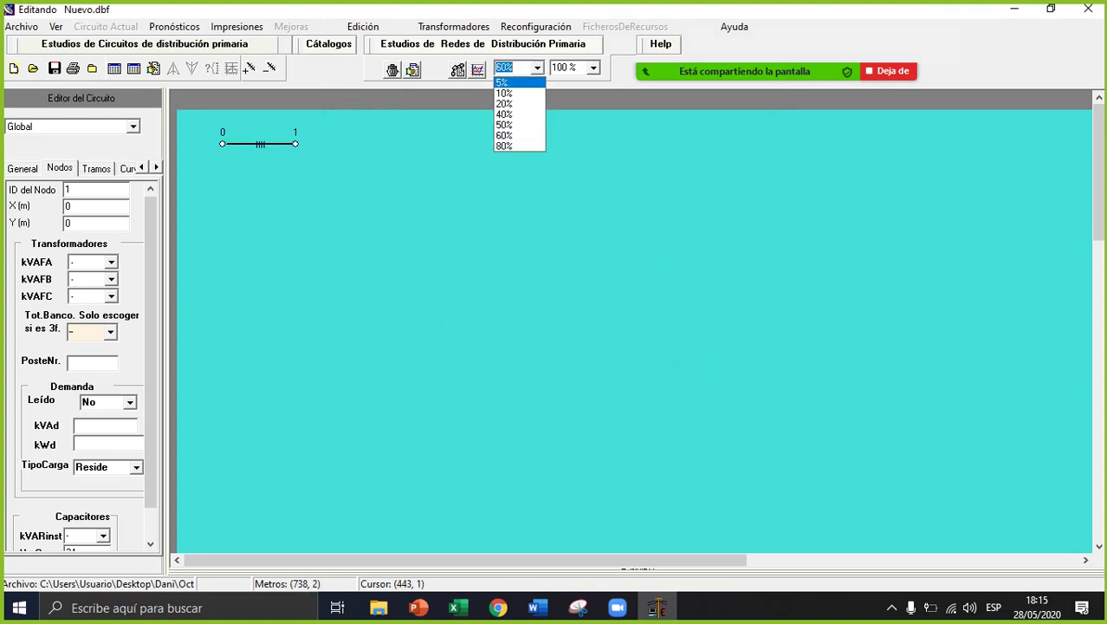
left_click(518, 145)
left_click(23, 168)
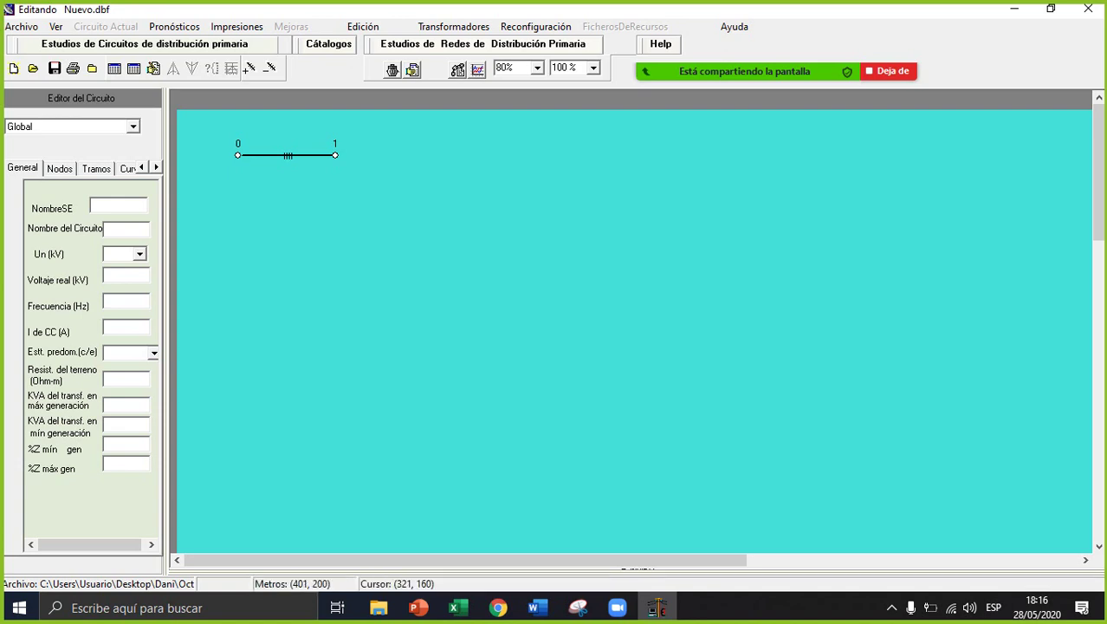
Stop sharing the screen in Zoom and minimize the Edis4L window.
mouse_move(814, 71)
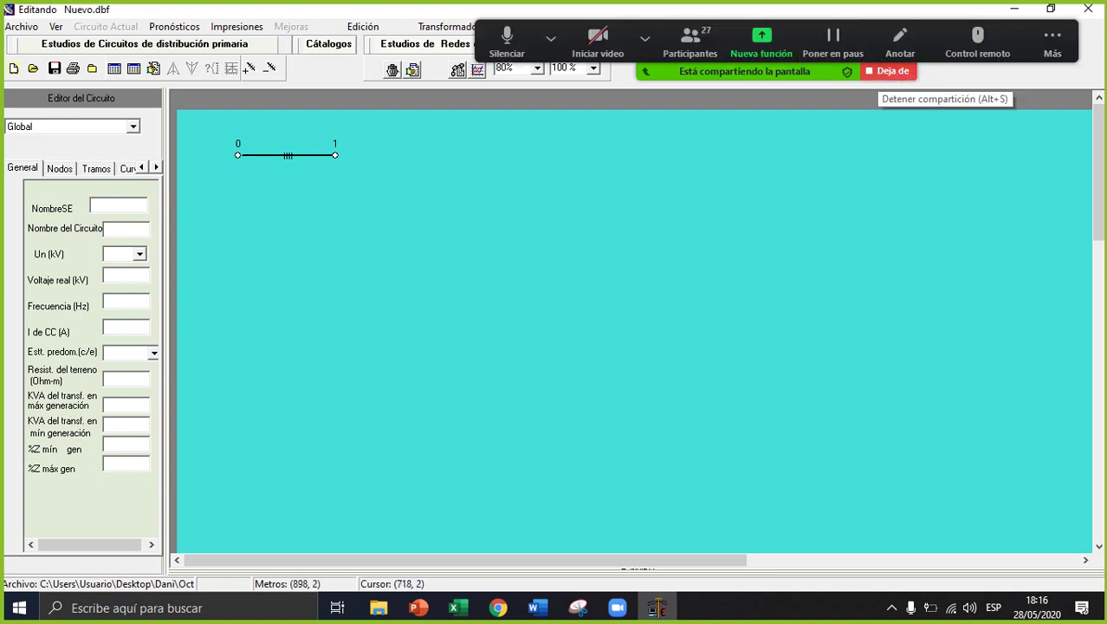
left_click(887, 71)
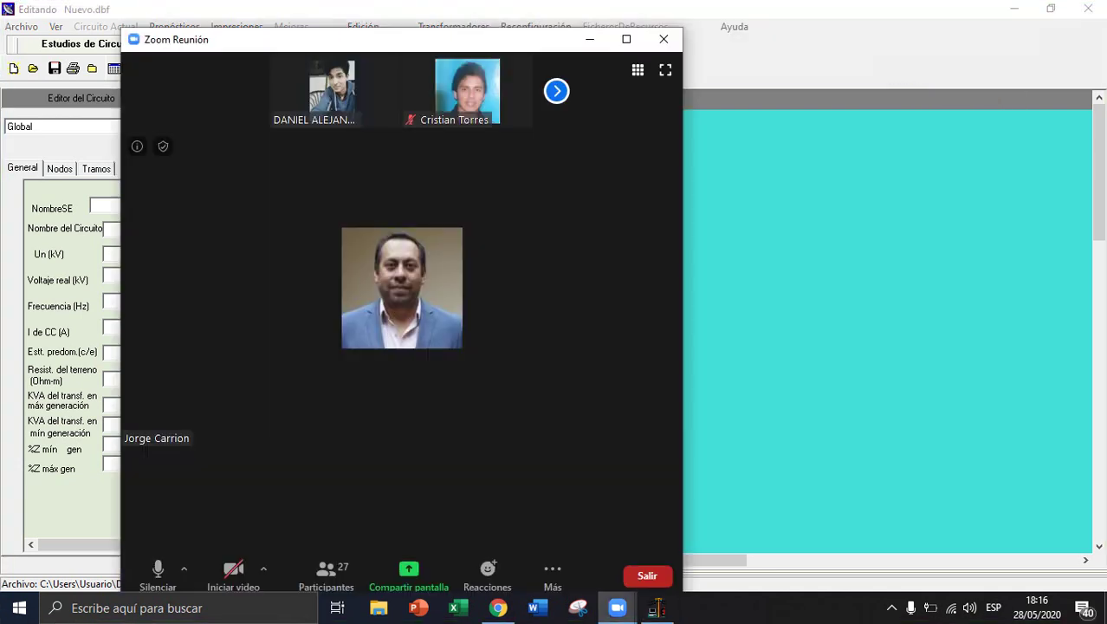
left_click(1013, 9)
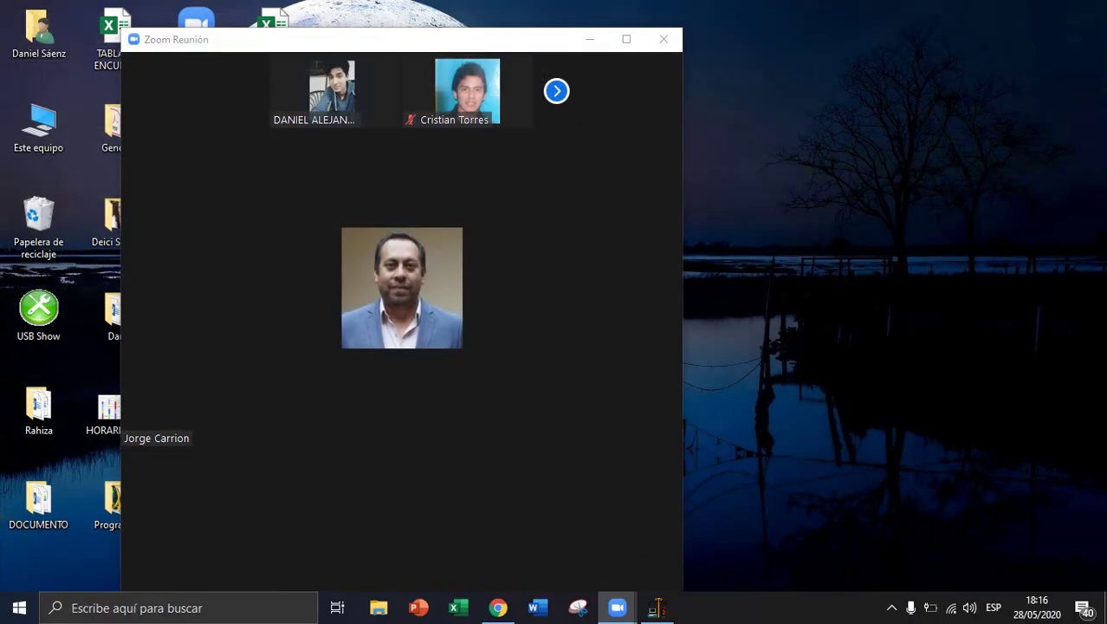
Show the Zoom meeting in full screen and mute the microphone.
key("alt+f")
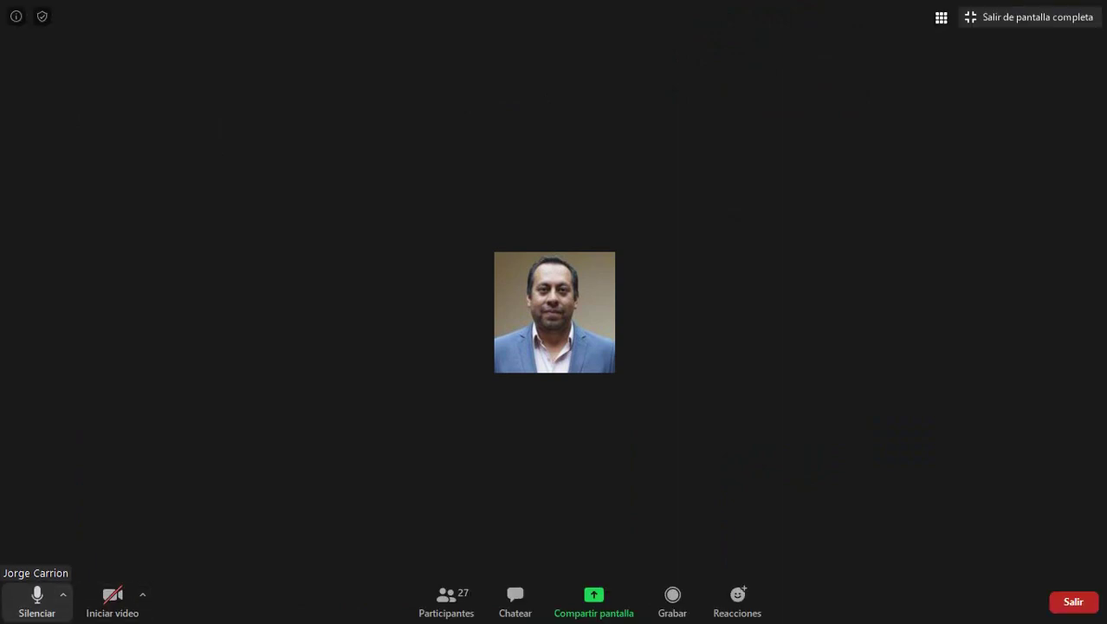
left_click(43, 601)
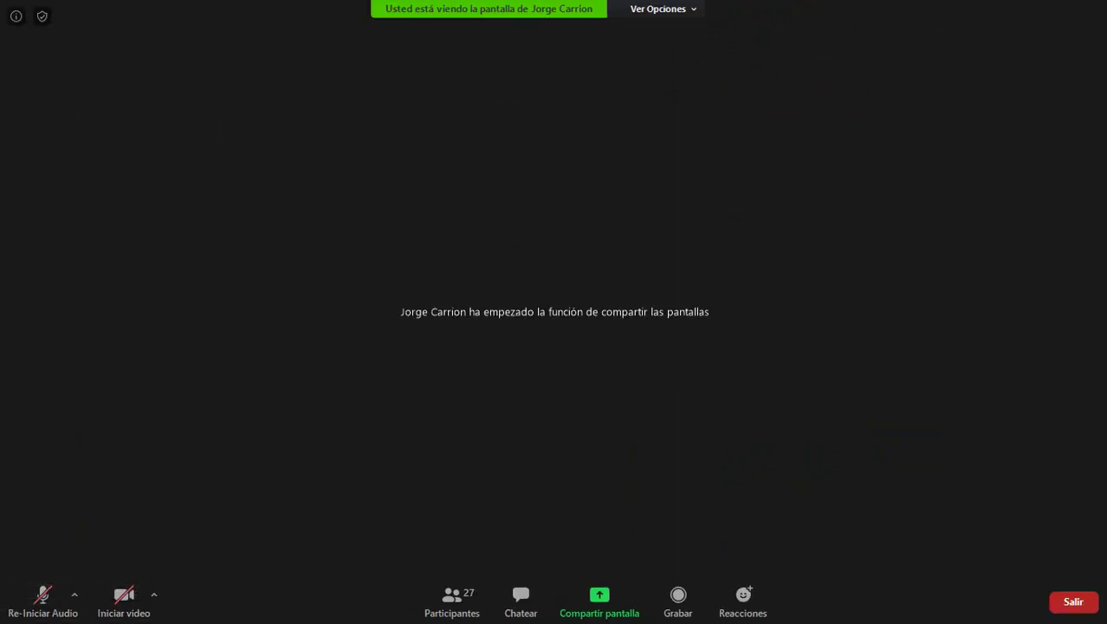